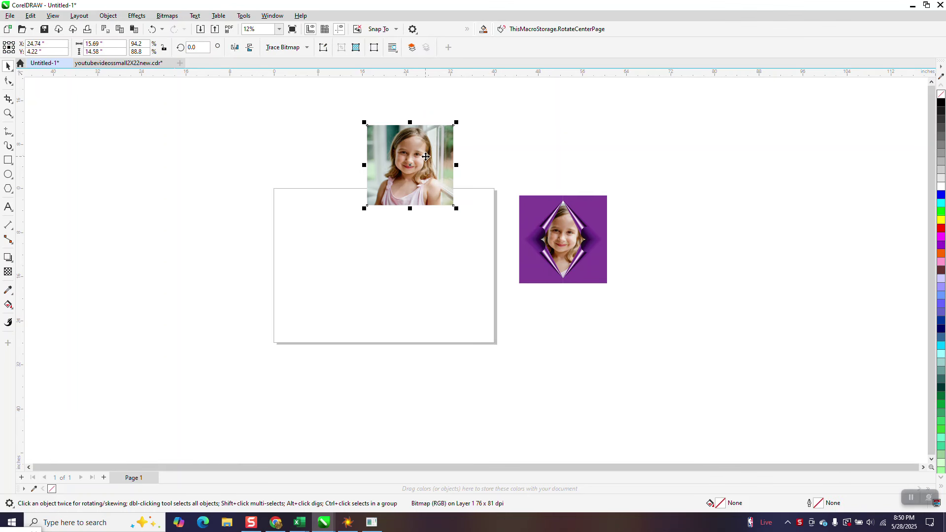
- Resize the girl's photo to 16 by 16 inches with the aspect ratio unlocked
left_click(164, 47)
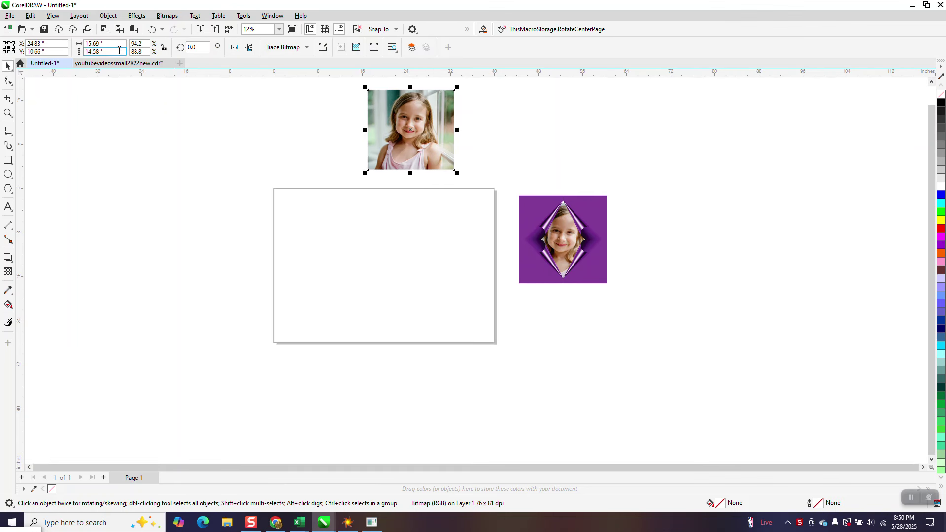
double_click(104, 43)
type("16")
key("Tab")
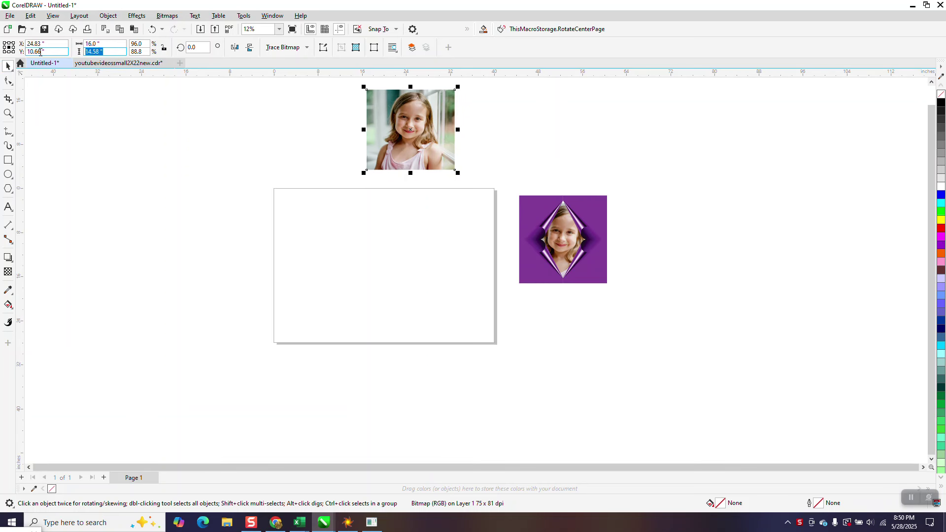
type("16")
key("Return")
- Draw a rectangle on the page and set its size to 8 by 8 inches
left_click(9, 160)
left_click_drag(397, 218, 336, 278)
type("8")
key("Return")
left_click(104, 51)
type("8")
key("Return")
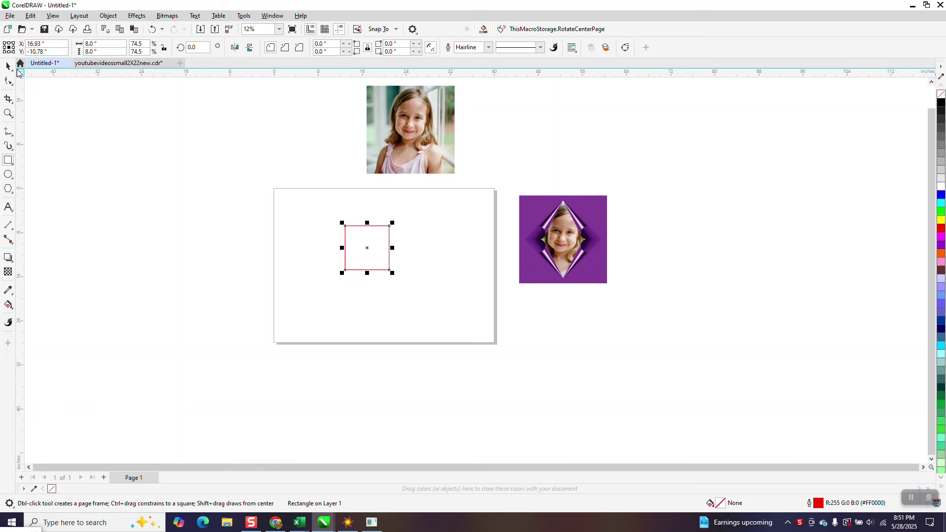
- Fill the square with purple (#9900CC) and remove its outline
left_click(940, 245)
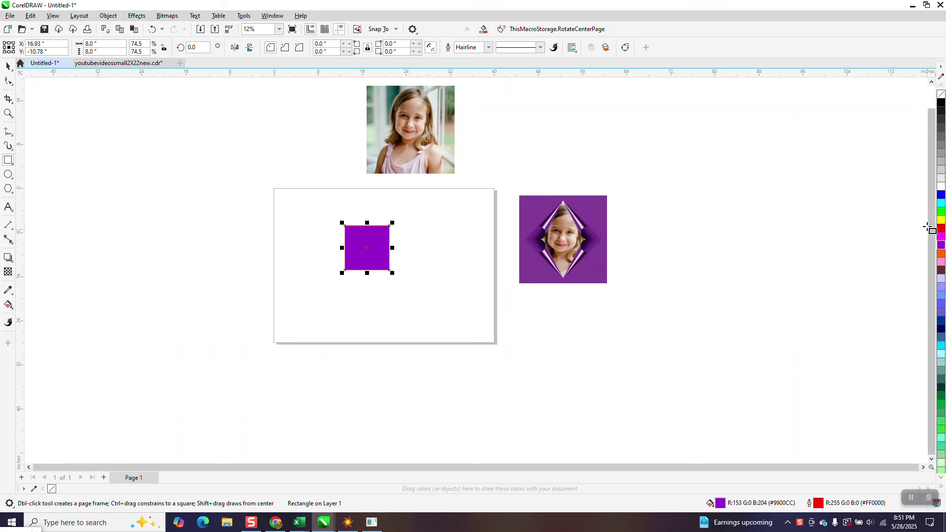
right_click(940, 94)
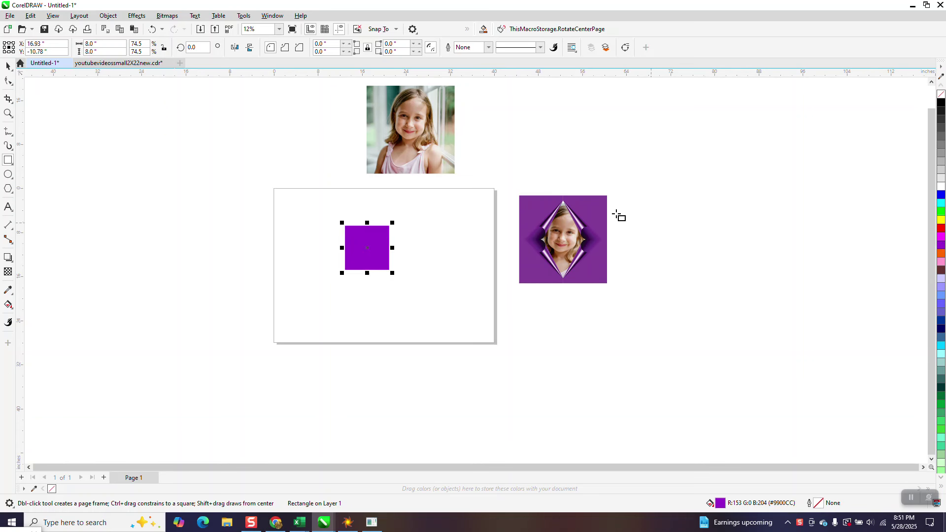
key("F10")
- Set the nudge distance to 8 inches and duplicate the purple square sideways and downward into a two-by-two block
left_click(7, 66)
left_click(295, 223)
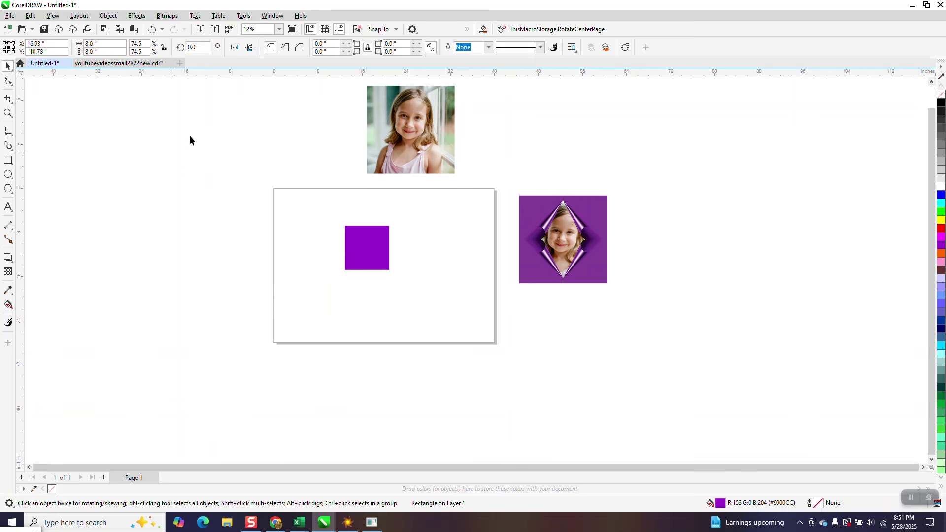
left_click(333, 48)
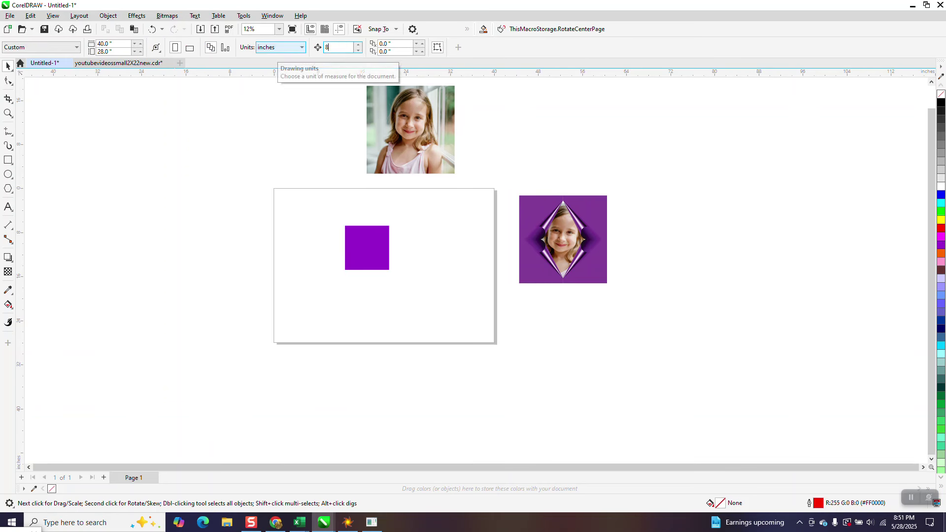
left_click(359, 226)
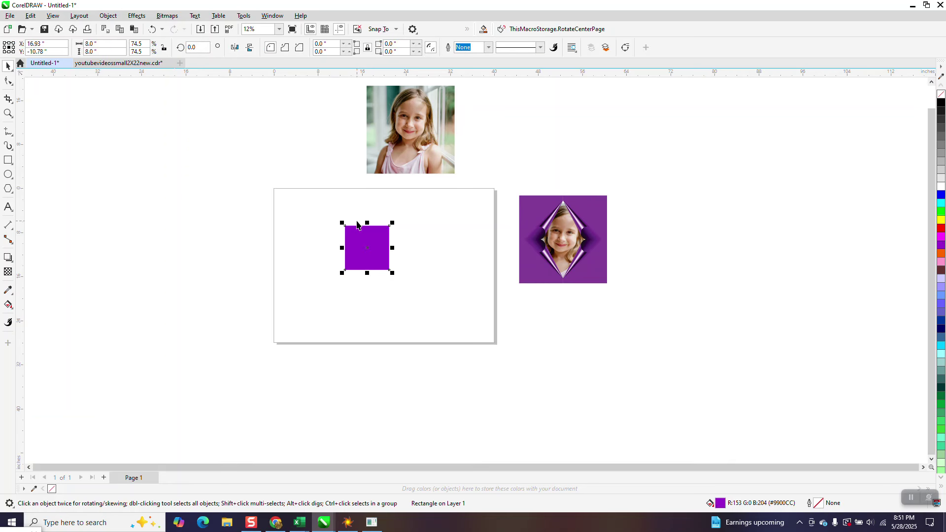
key("Right")
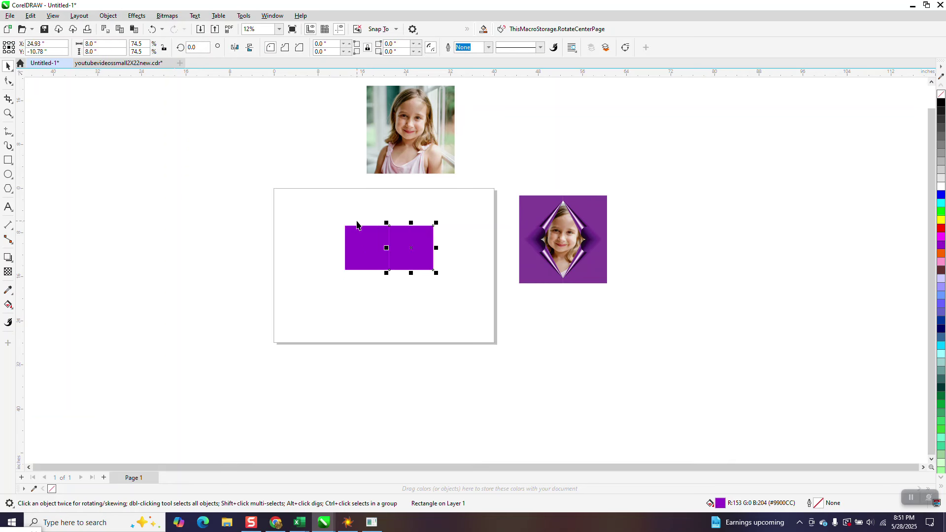
left_click_drag(313, 206, 542, 307)
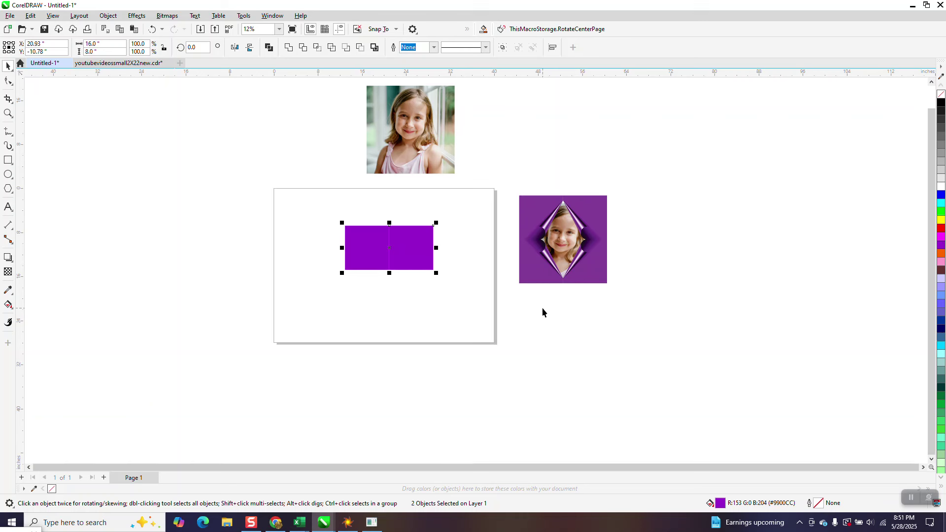
key("Down")
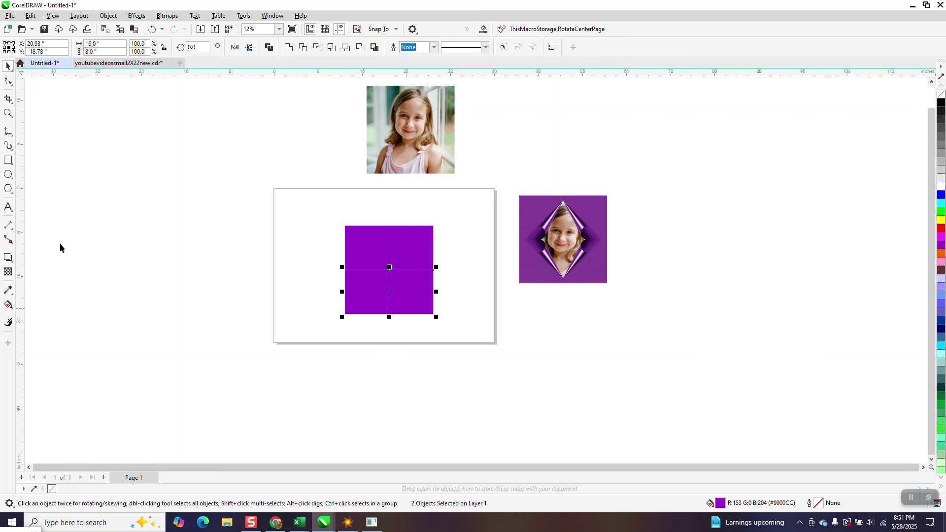
- Set the nudge distance to .001 inches and nudge the left and upper squares inward to close the hairline gaps
left_click(6, 113)
left_click_drag(330, 220, 488, 347)
left_click(8, 65)
left_click(211, 136)
type(".001")
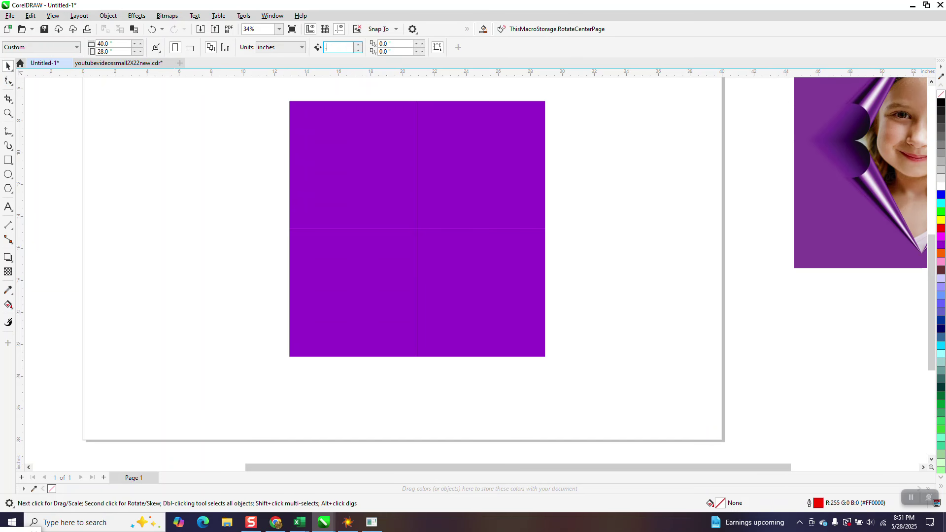
left_click(315, 174)
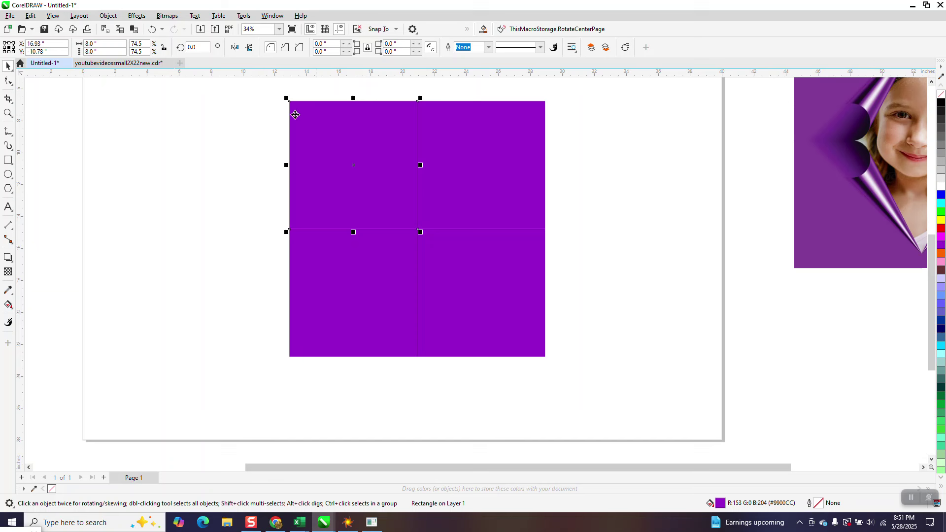
left_click_drag(286, 90, 459, 379)
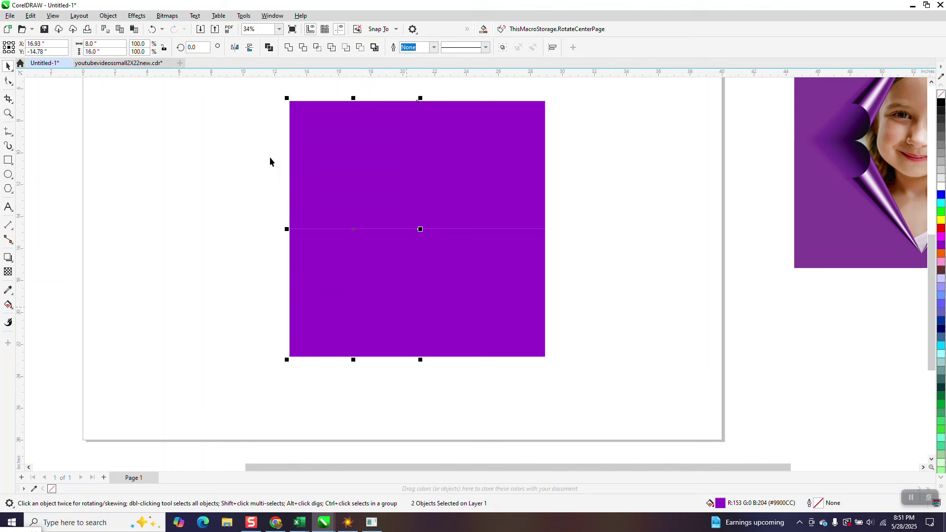
left_click_drag(288, 121, 586, 288)
left_click(591, 288)
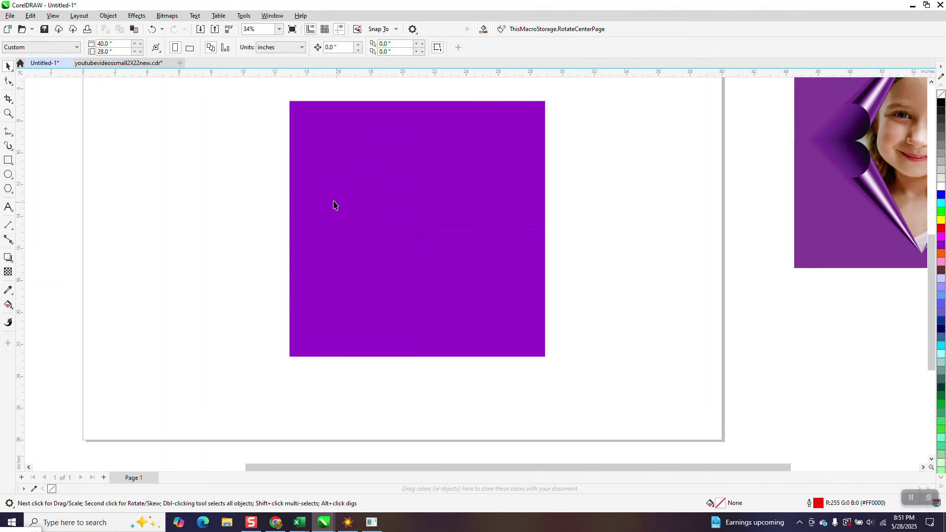
- Apply a vertical, transparent Page Curl to the upper-left square's bottom-right corner at 91% width and 89% height
left_click(345, 196)
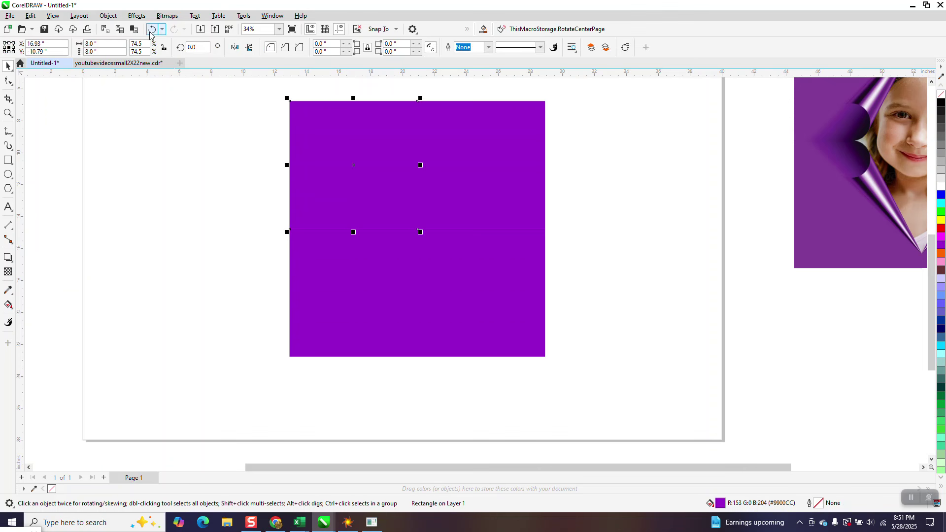
left_click(133, 17)
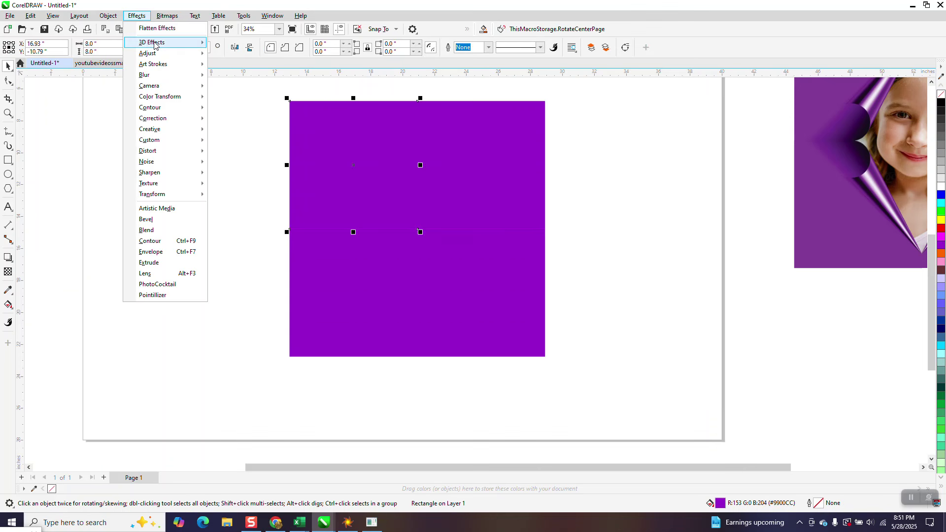
mouse_move(154, 44)
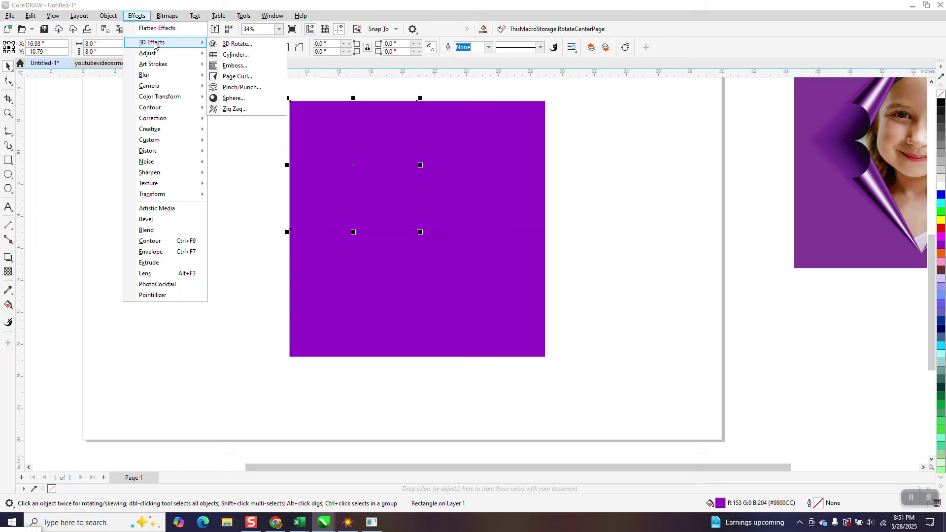
left_click(236, 77)
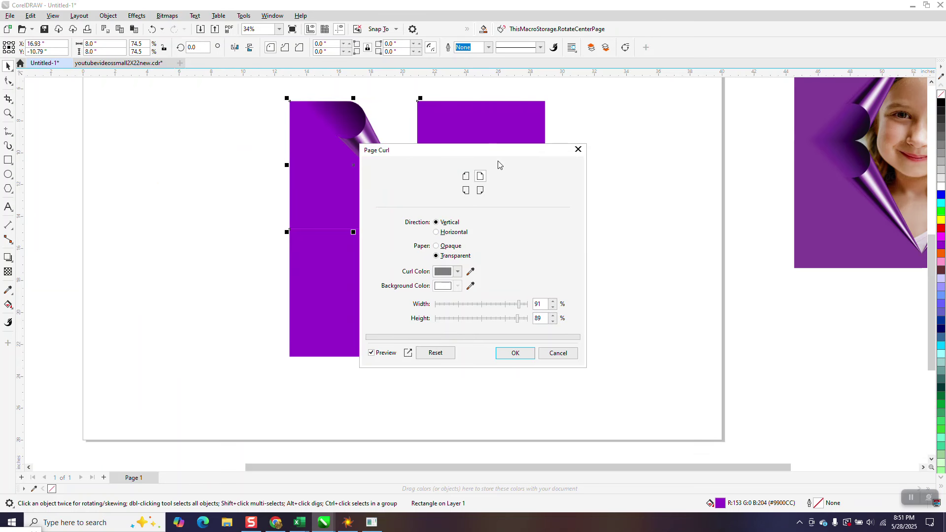
left_click(485, 193)
left_click_drag(508, 154, 715, 150)
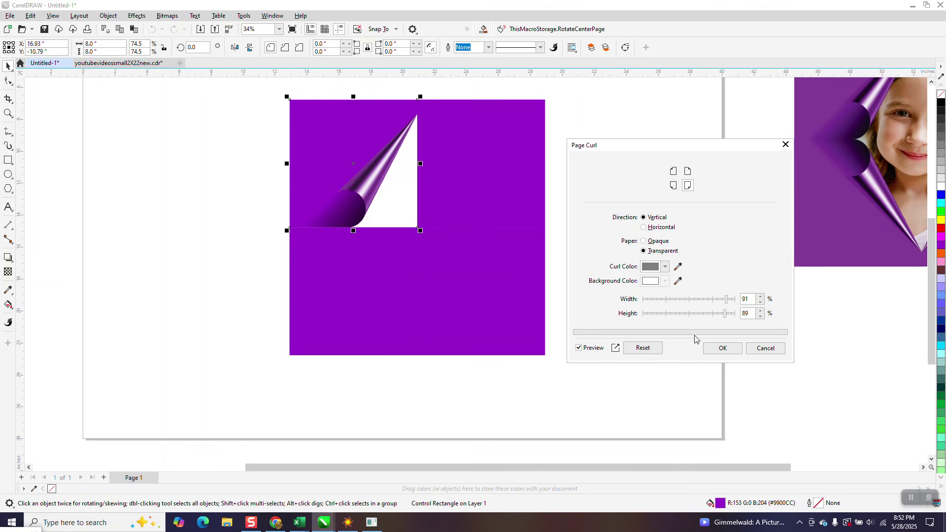
left_click(722, 348)
- Apply a vertical, transparent Page Curl to the upper-right square's bottom-left corner at 91% width and 89% height
left_click(481, 200)
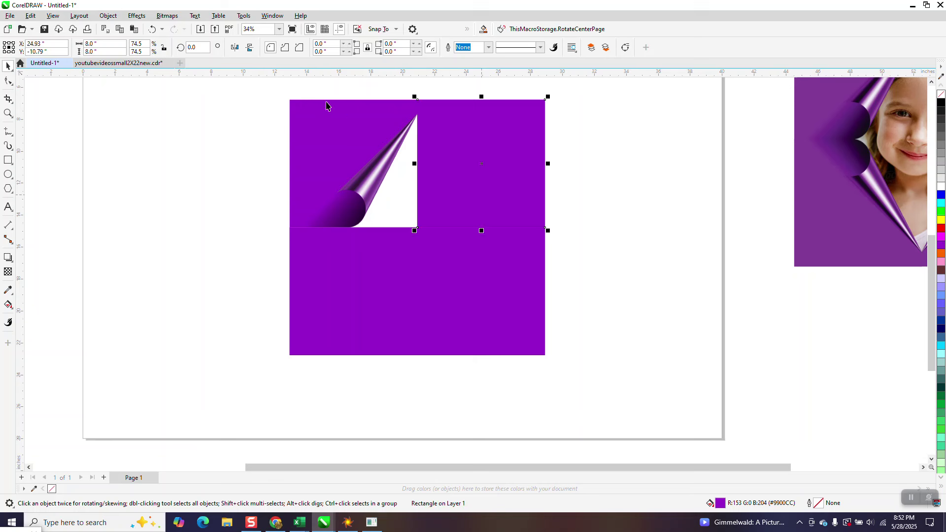
left_click(132, 17)
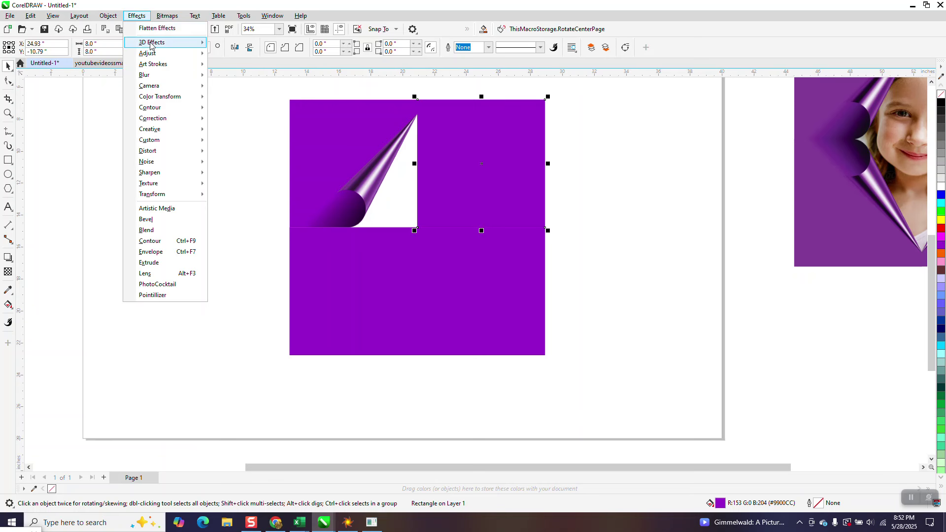
mouse_move(165, 43)
left_click(237, 76)
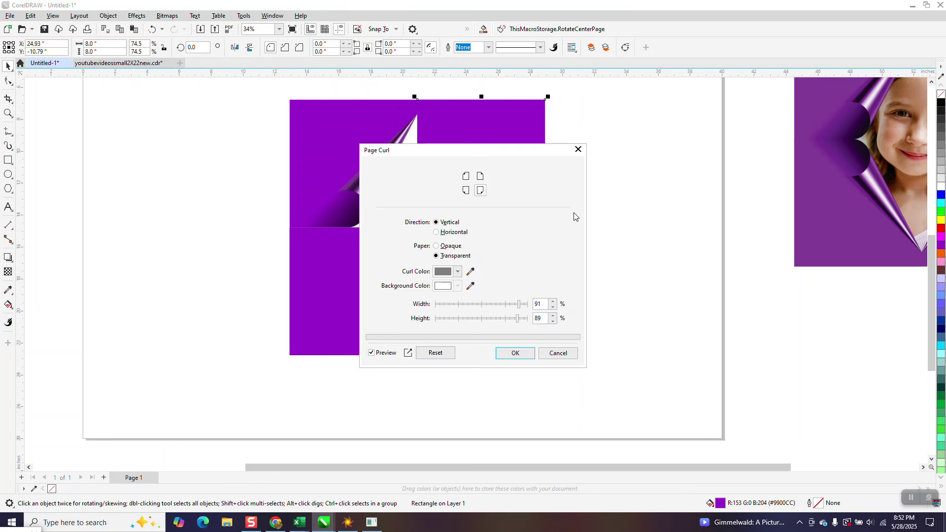
left_click(465, 190)
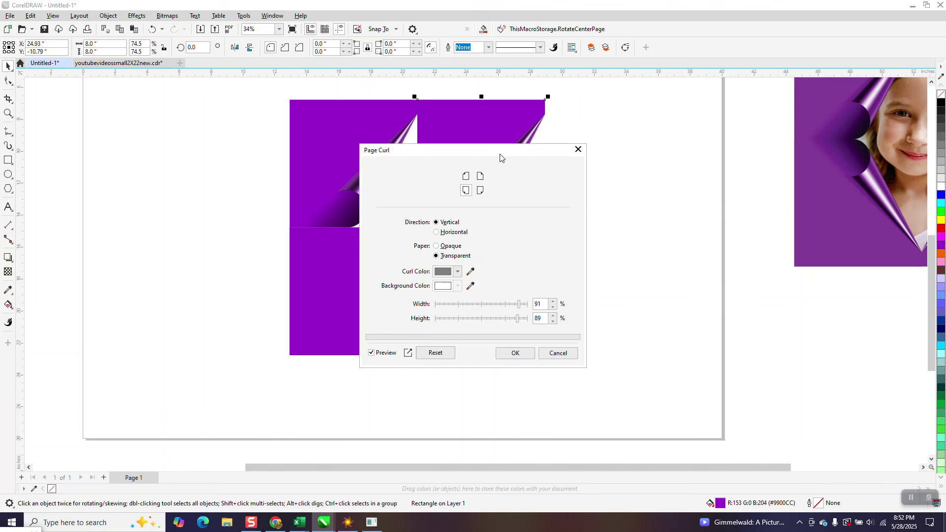
left_click_drag(507, 156, 661, 163)
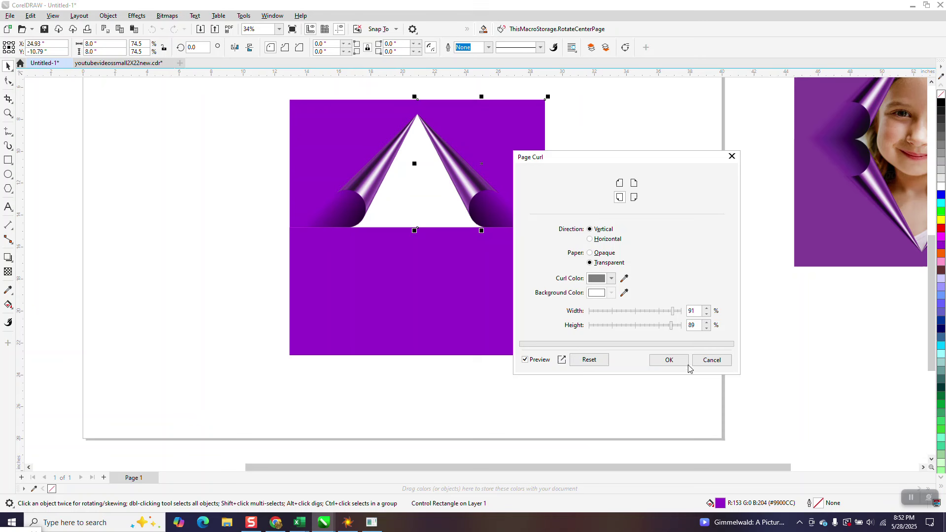
left_click(669, 360)
- Apply a vertical, transparent Page Curl to the lower-left square's top-right corner at 91% width and 89% height
left_click(335, 321)
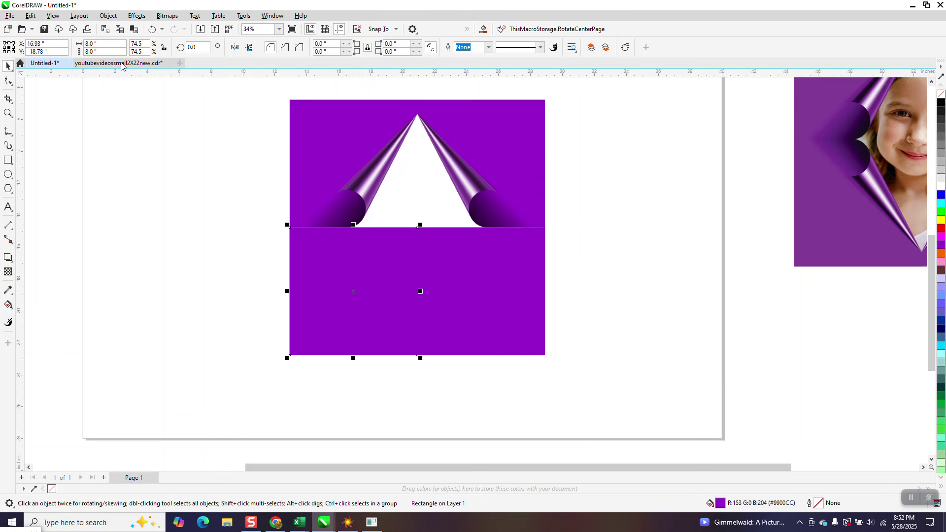
left_click(134, 16)
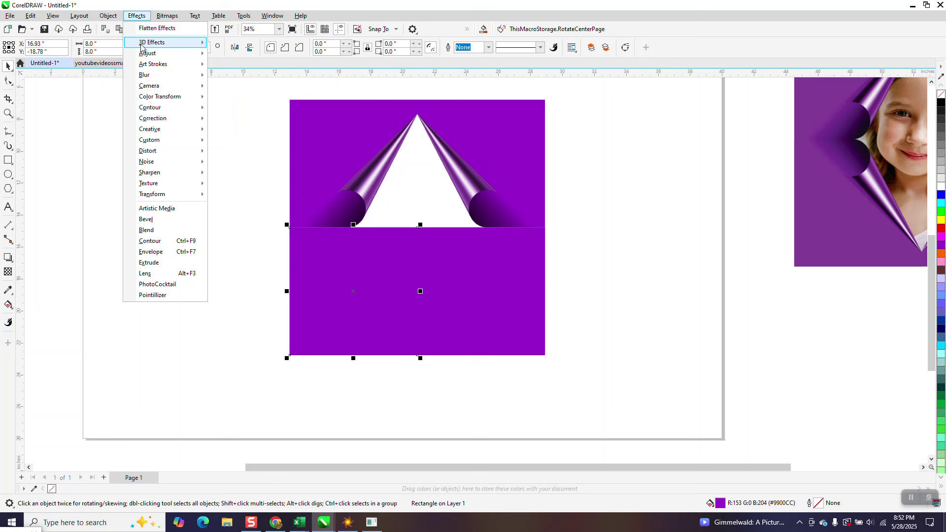
mouse_move(143, 43)
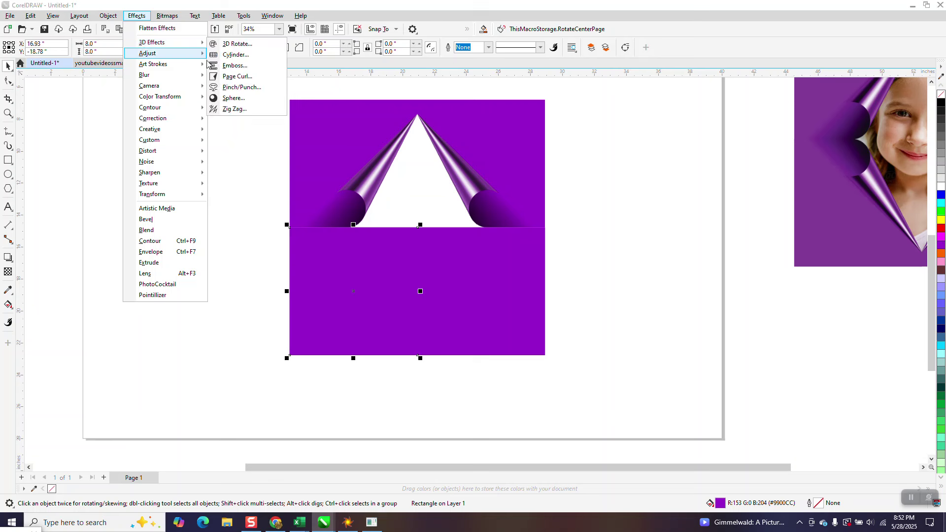
left_click(229, 77)
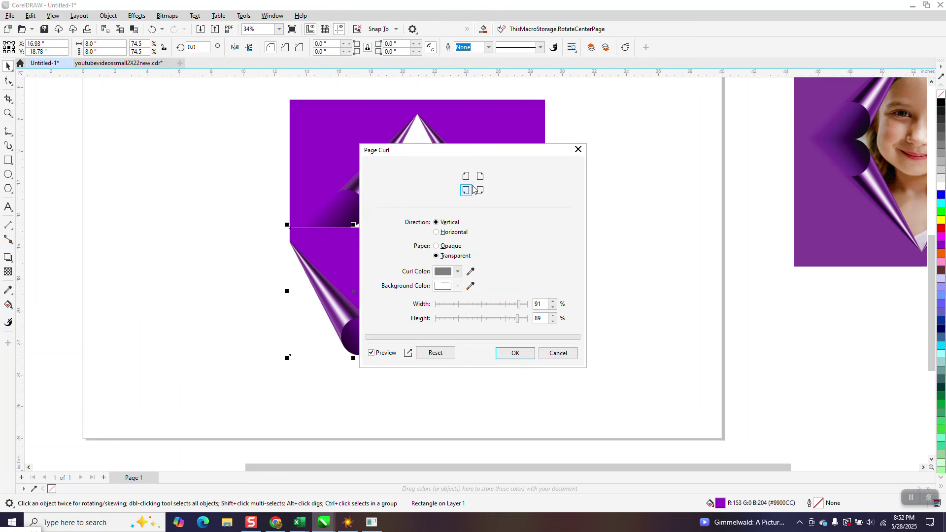
left_click(480, 176)
left_click_drag(525, 153, 665, 164)
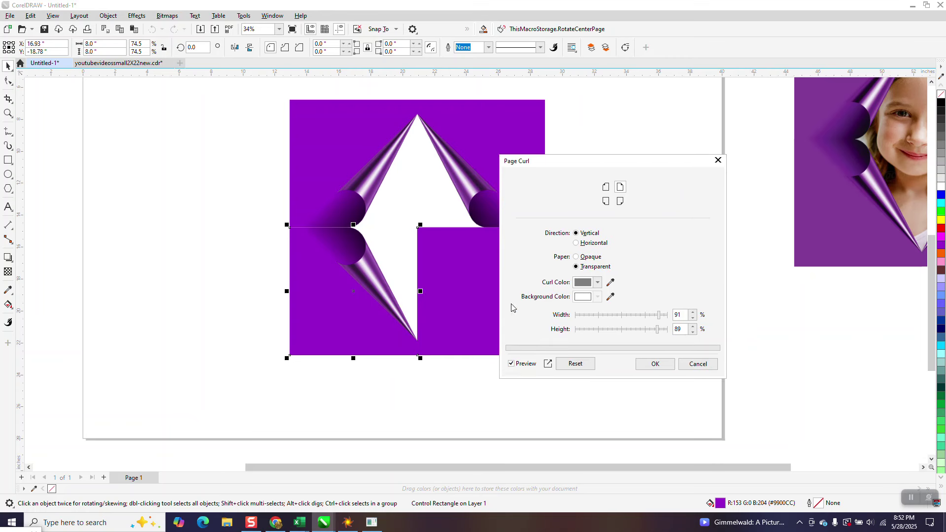
left_click(644, 364)
- Apply a vertical, transparent Page Curl to the lower-right square's top-left corner at 91% width and 89% height
left_click(473, 285)
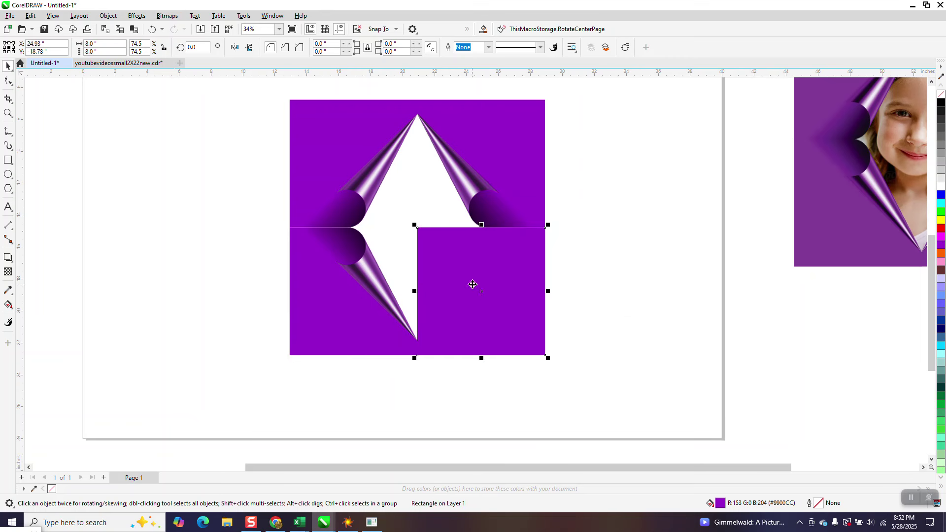
left_click(137, 16)
mouse_move(152, 43)
left_click(241, 74)
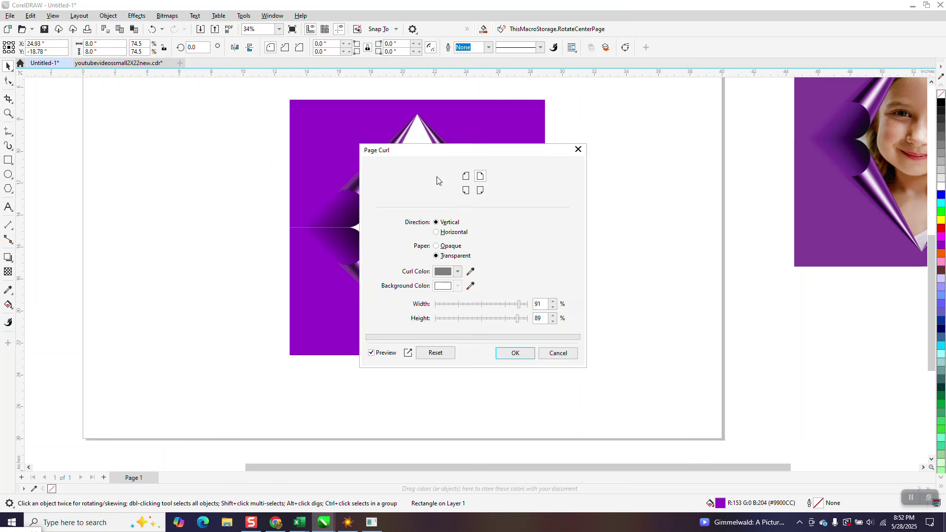
left_click(466, 177)
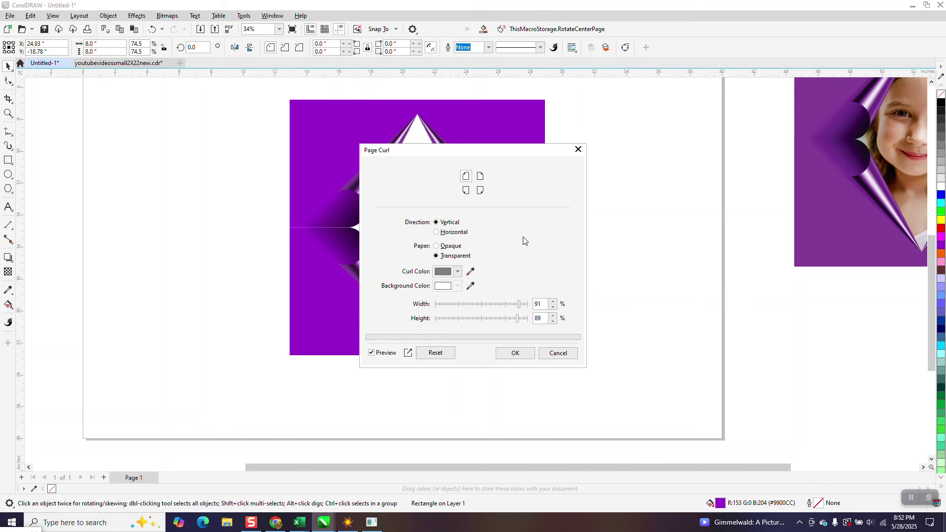
left_click(523, 359)
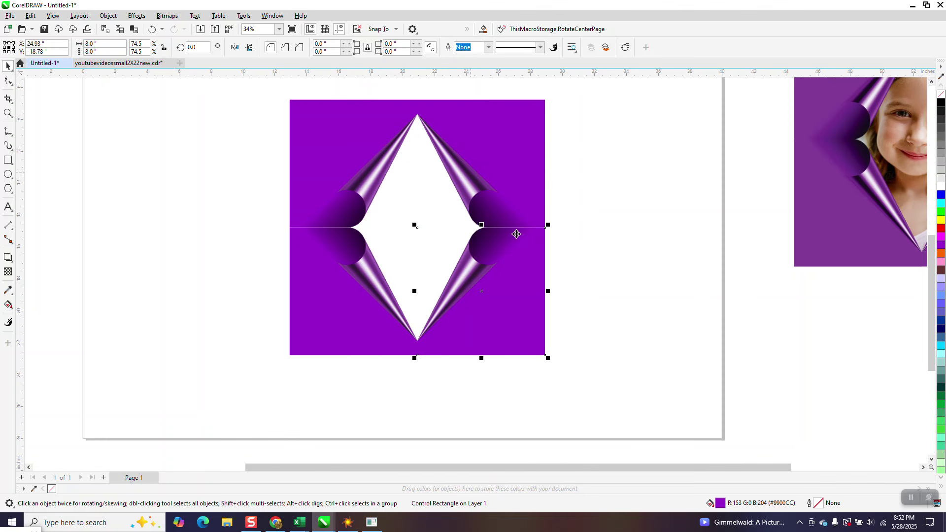
- Group the four page-curled purple squares into a single frame object
left_click(340, 270)
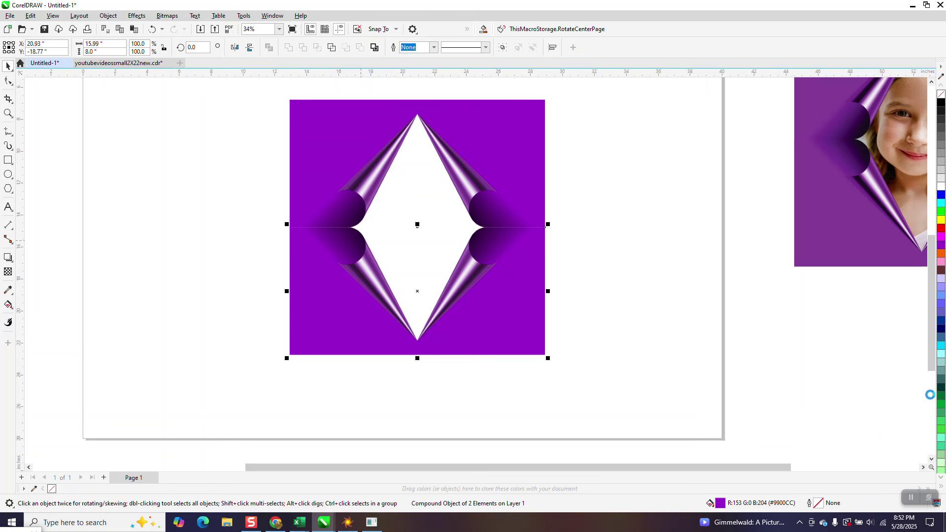
left_click(669, 266)
scroll(436, 179, "down", 1)
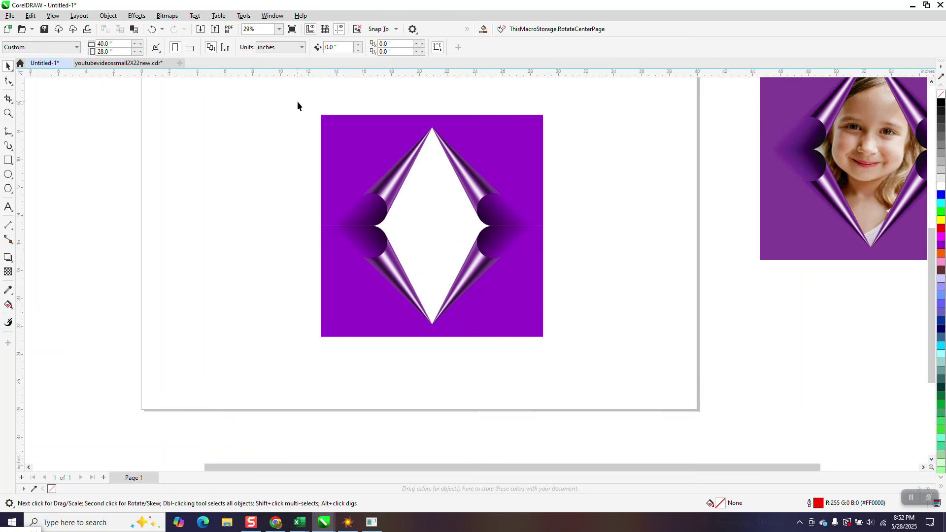
left_click_drag(296, 96, 628, 398)
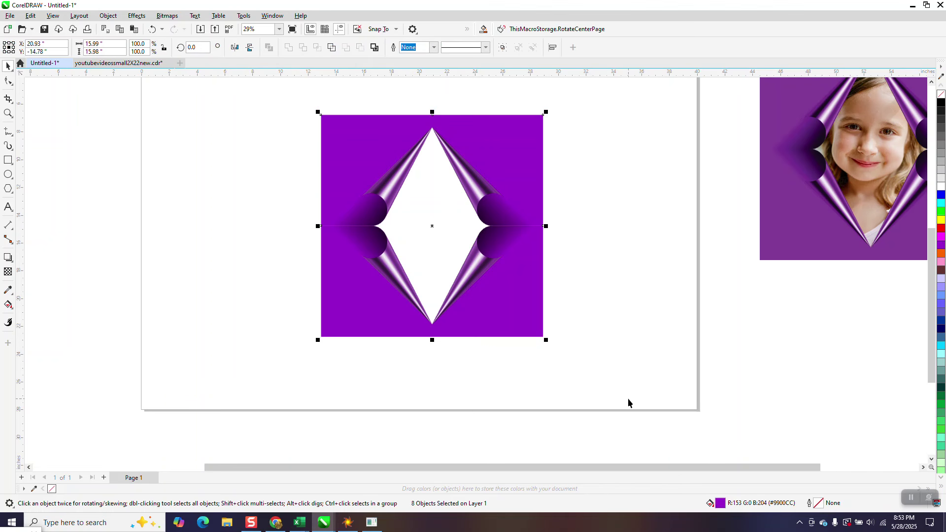
key("ctrl+g")
- Center the girl's photo on the page behind the purple frame, and center the frame group on the page over it
scroll(687, 251, "down", 2)
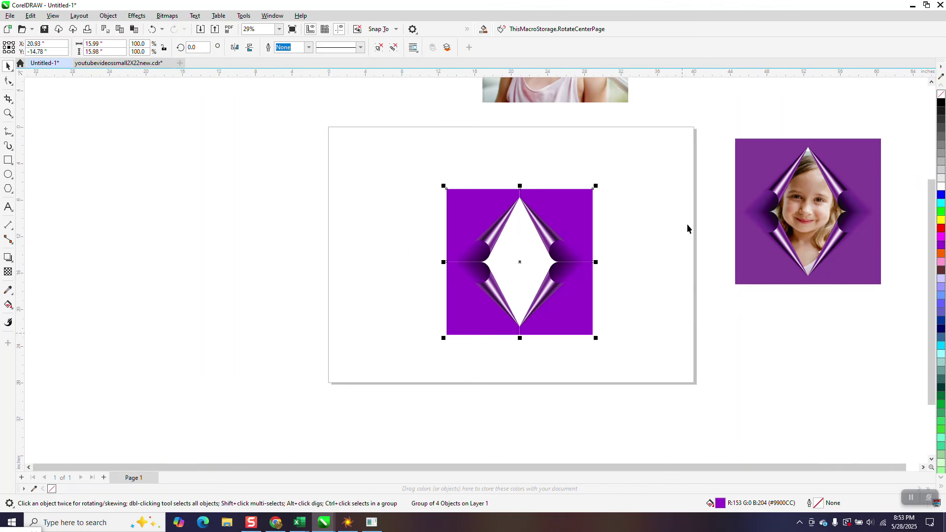
left_click_drag(612, 91, 612, 166)
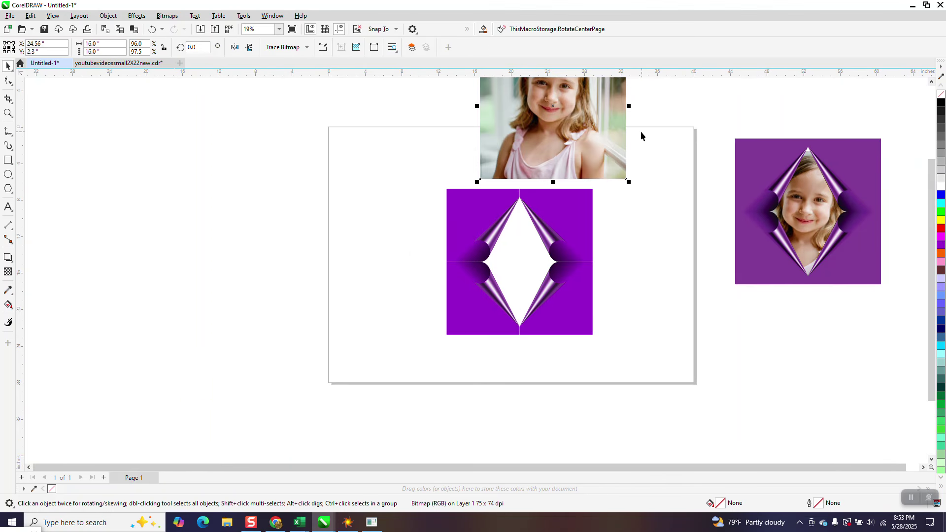
left_click(108, 16)
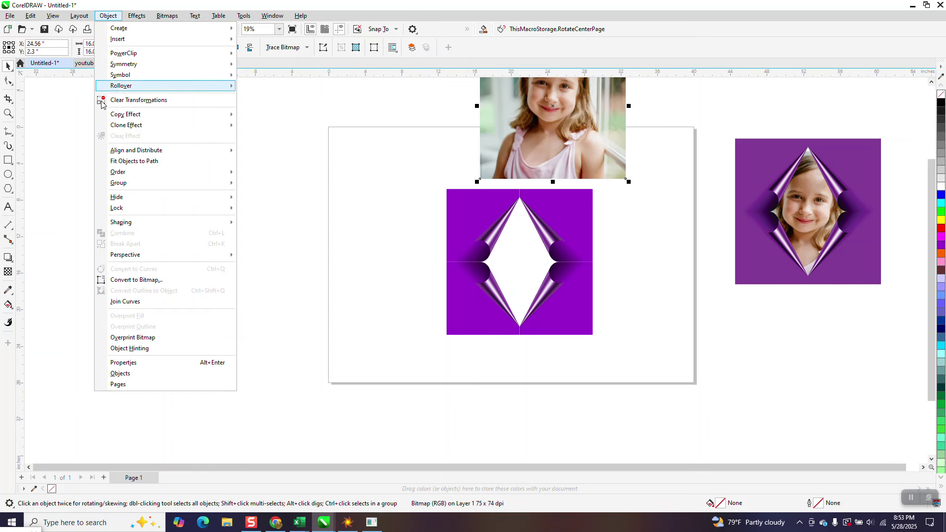
mouse_move(203, 174)
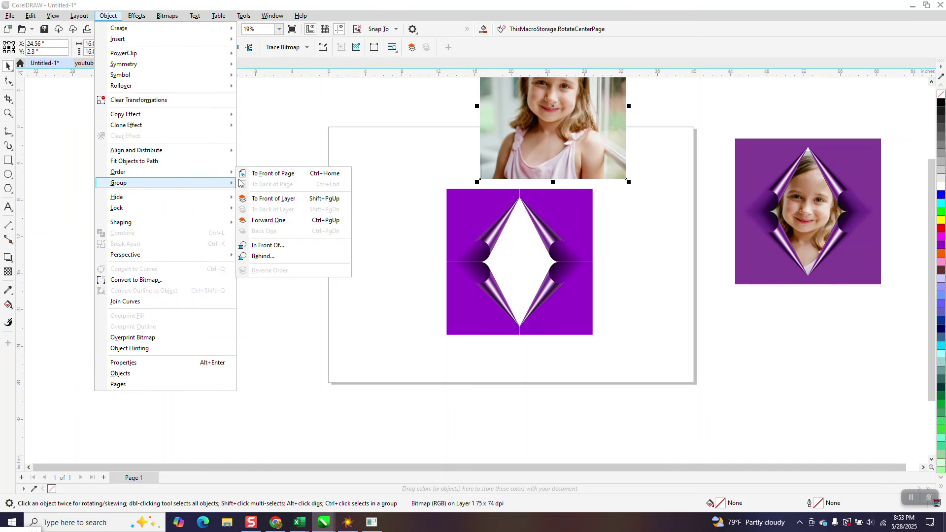
left_click(336, 125)
left_click(608, 135)
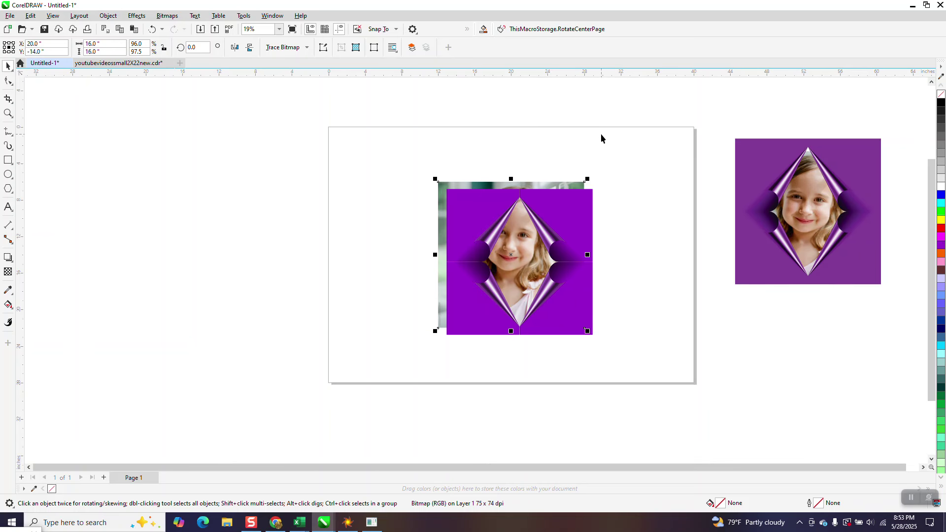
left_click(579, 211)
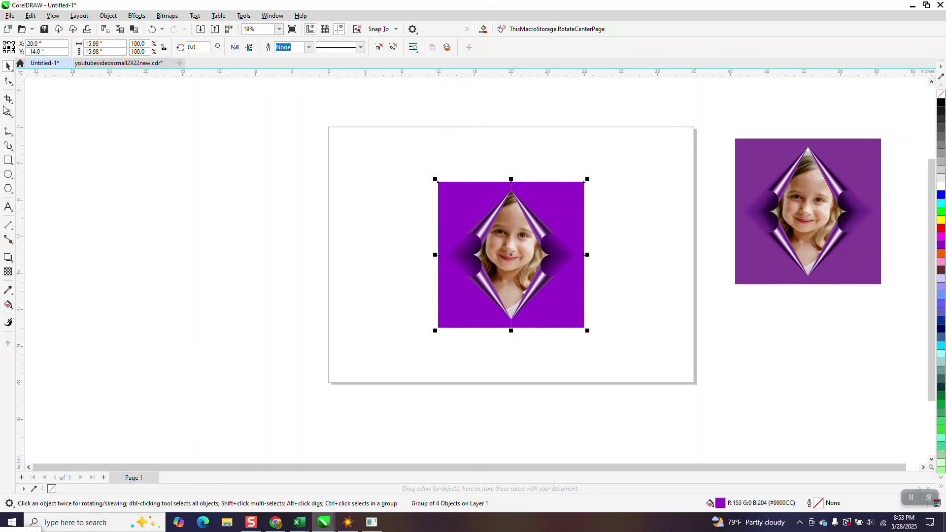
- Move the finished sample frame from outside the page to beside the new frame, at about X 36.6 in, Y -13.8 in
left_click(7, 113)
left_click(8, 66)
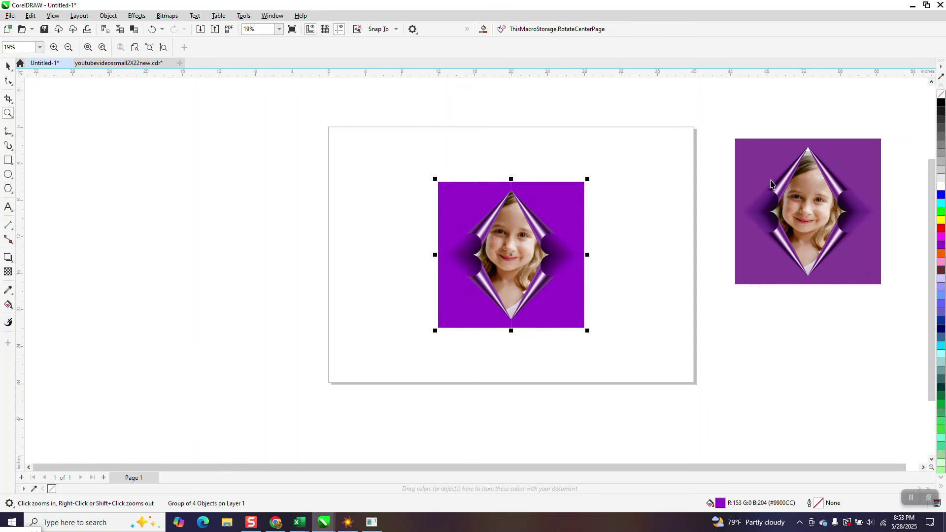
left_click_drag(731, 126, 887, 307)
left_click_drag(820, 220, 680, 265)
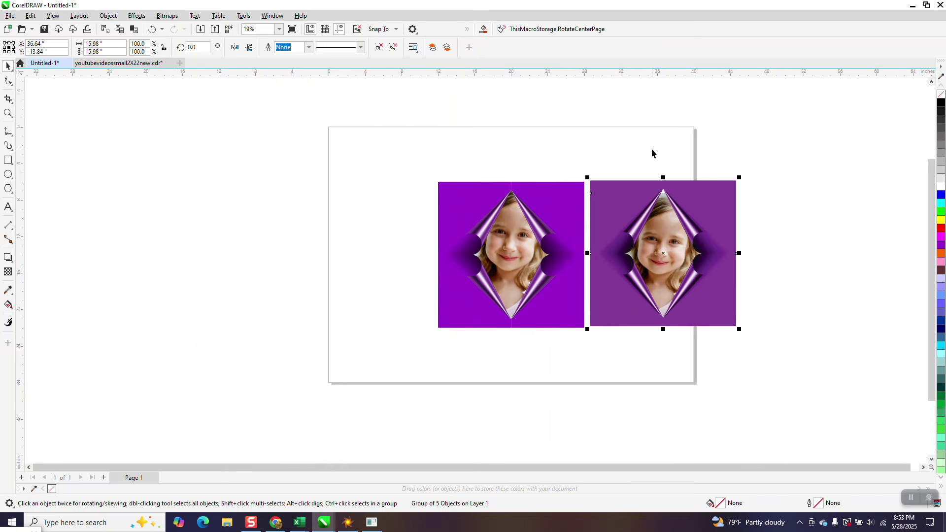
- Compare the new frame with the sample frame up close, examining the curls, shading and purple tones
left_click(8, 113)
left_click_drag(445, 189, 739, 328)
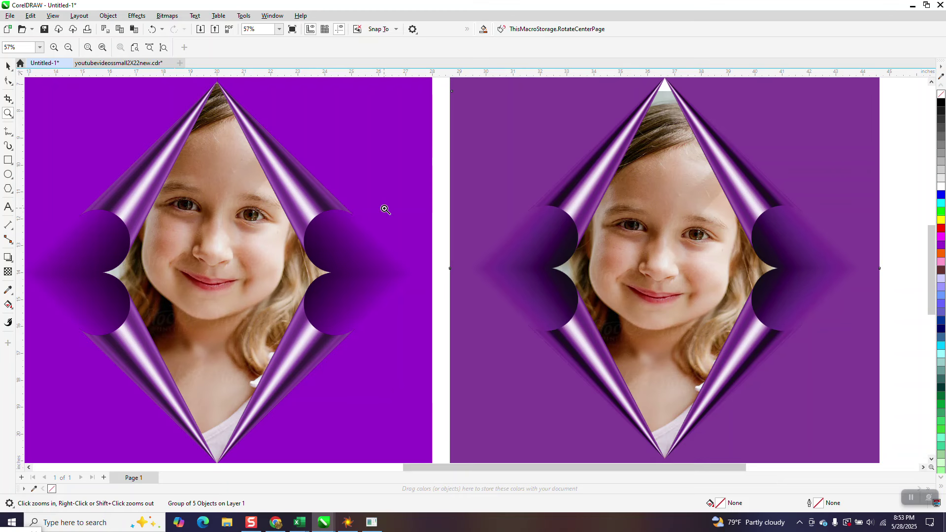
scroll(385, 210, "down", 1)
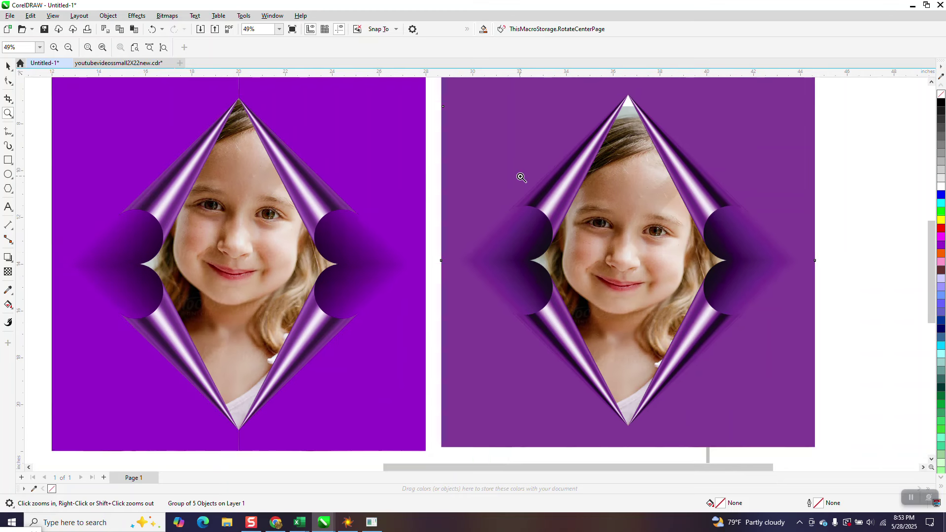
scroll(490, 194, "down", 1)
scroll(469, 213, "down", 1)
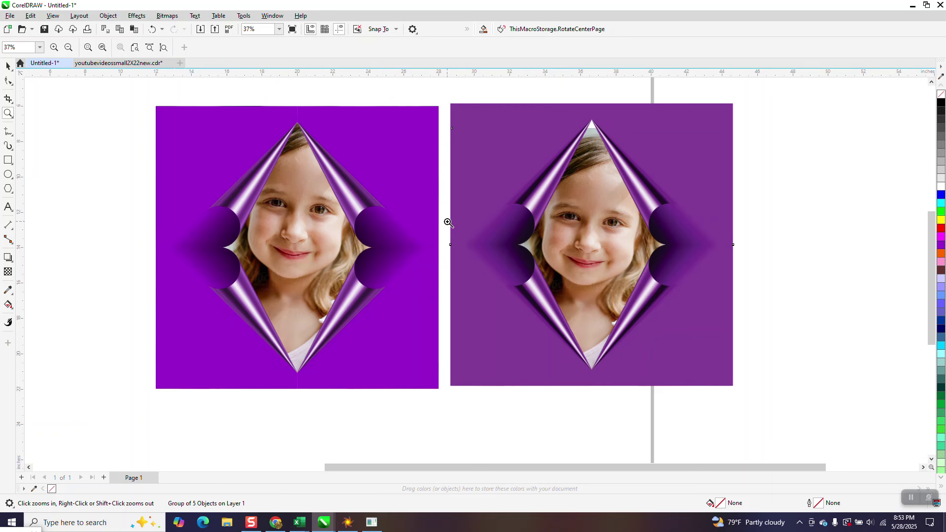
left_click(469, 267)
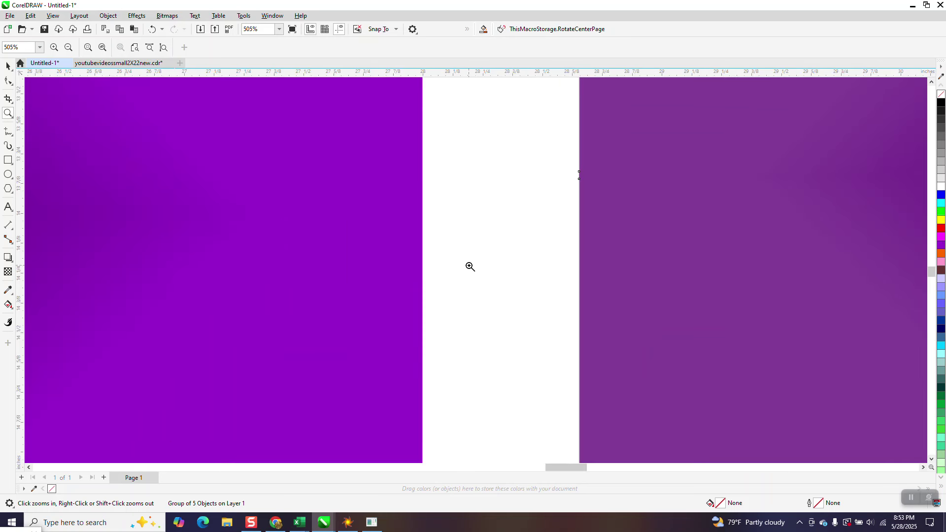
scroll(465, 225, "down", 2)
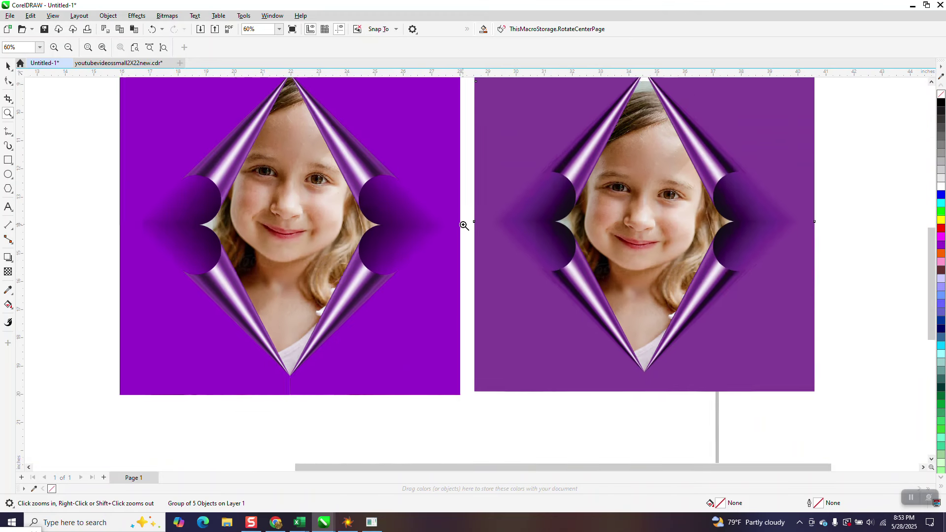